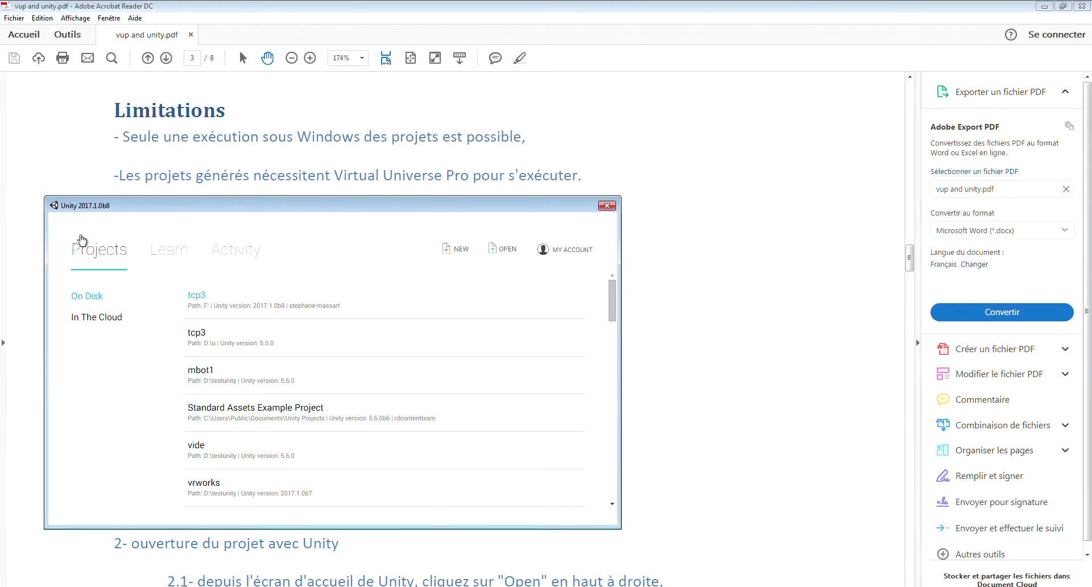
Open the existing tcp3 project from the F: drive in Unity and select its tcp scene asset
left_click(507, 249)
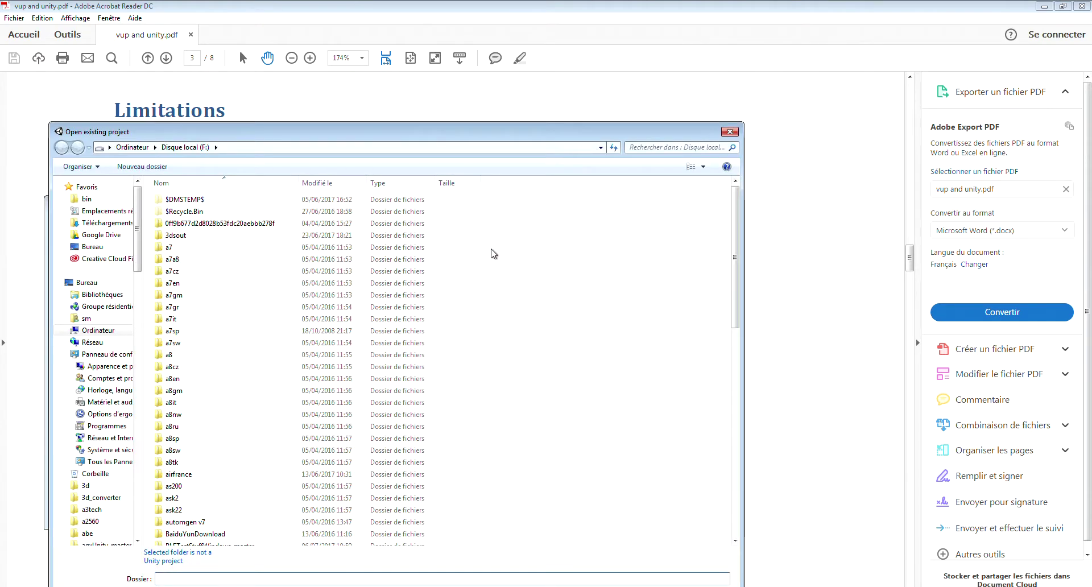
left_click(216, 498)
scroll(216, 502, "down", 4)
scroll(215, 502, "down", 11)
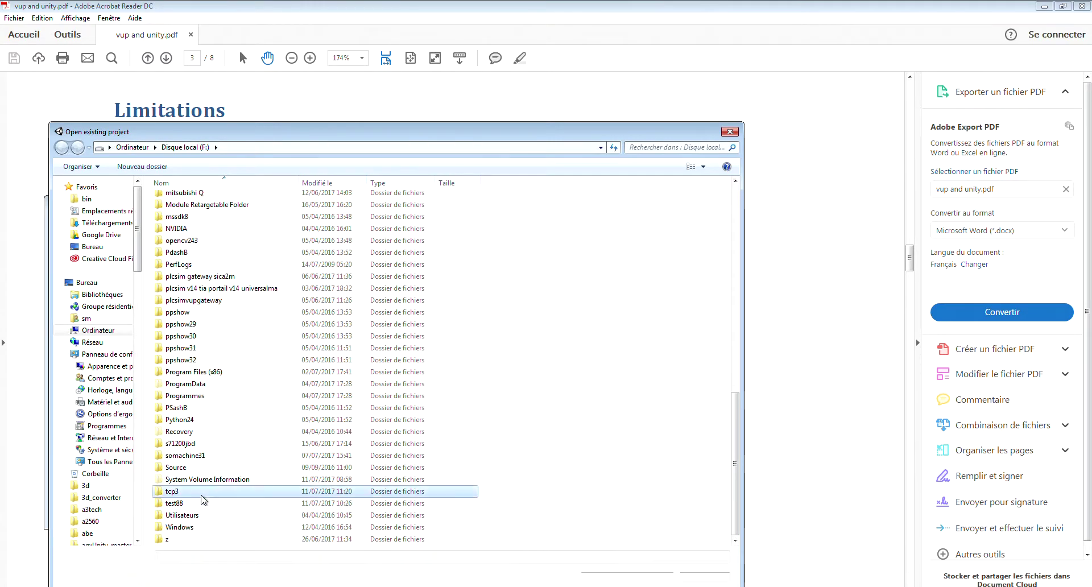
double_click(200, 493)
left_click(632, 580)
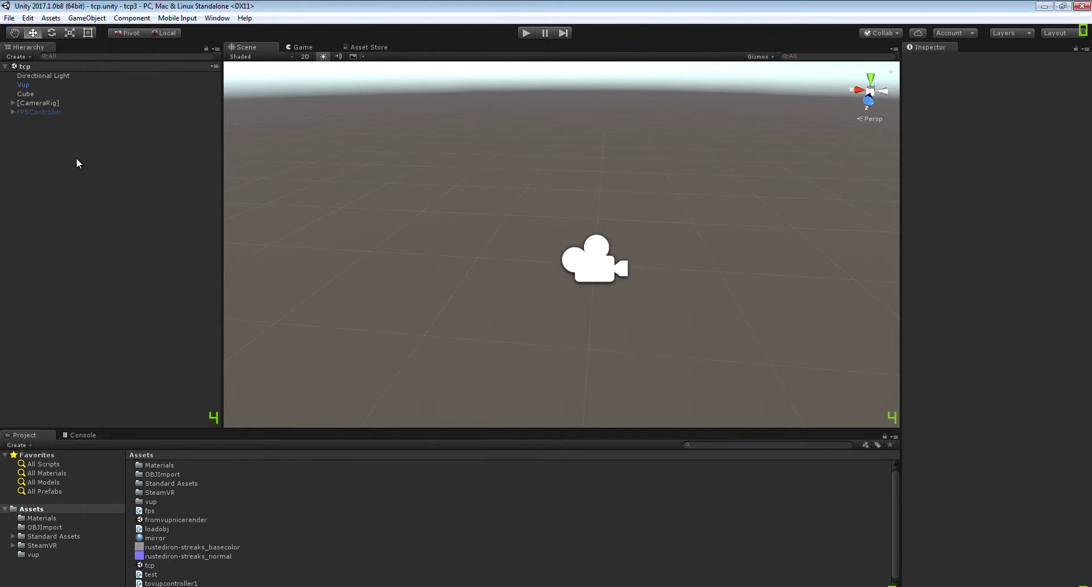
left_click(151, 567)
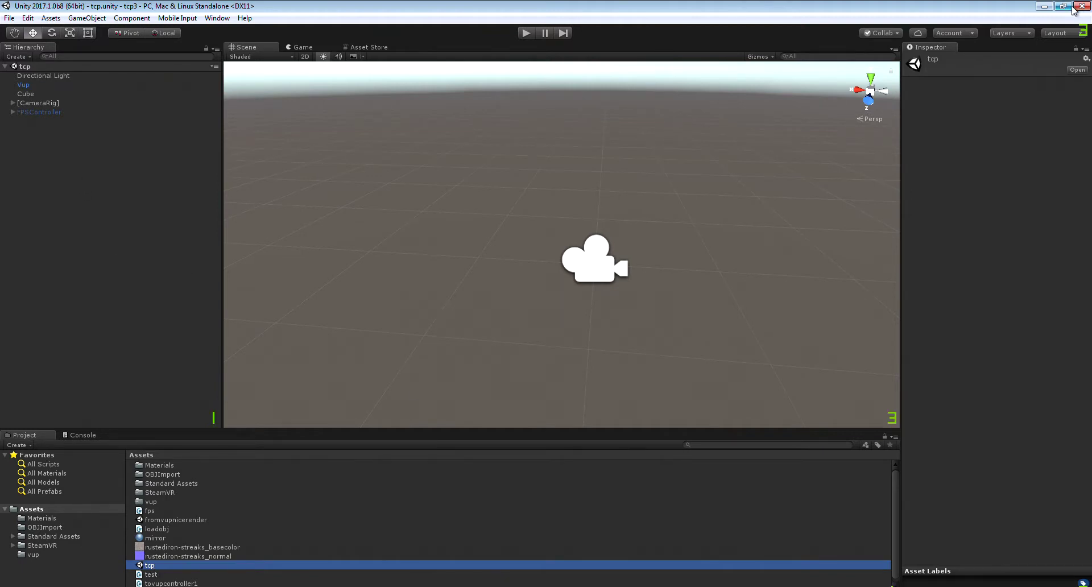
Switch to Virtual Universe Pro, maximize its window and stop the running filling machine simulation
key("alt+Tab")
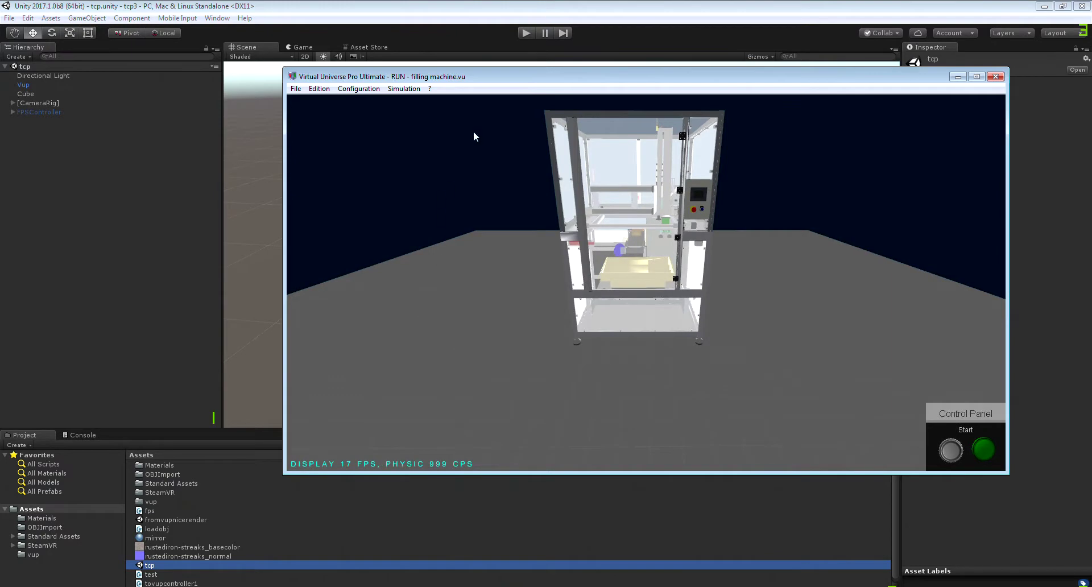
left_click_drag(492, 73, 394, 83)
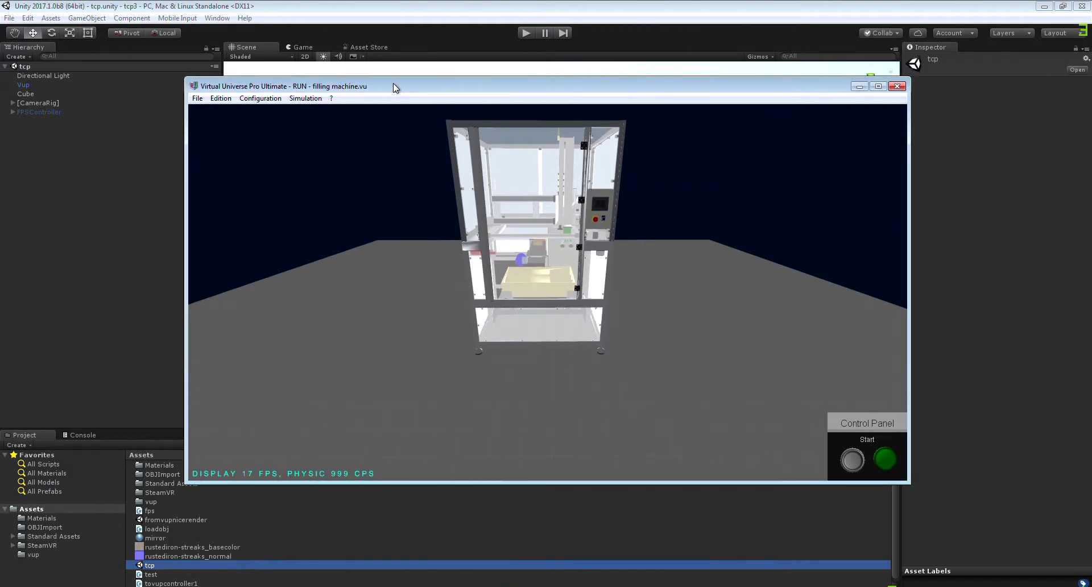
double_click(393, 83)
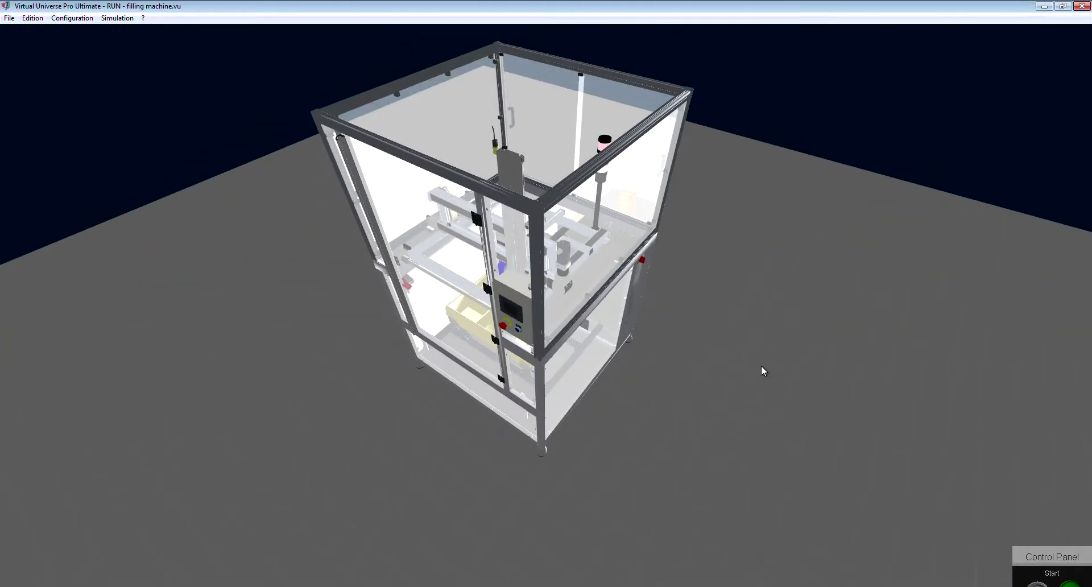
left_click_drag(747, 358, 736, 417)
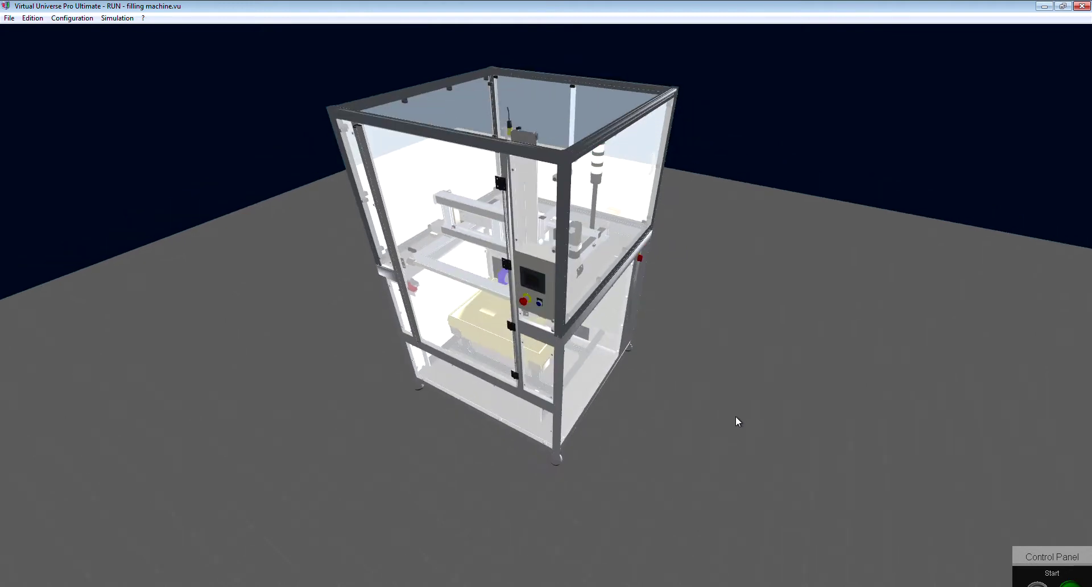
left_click(117, 17)
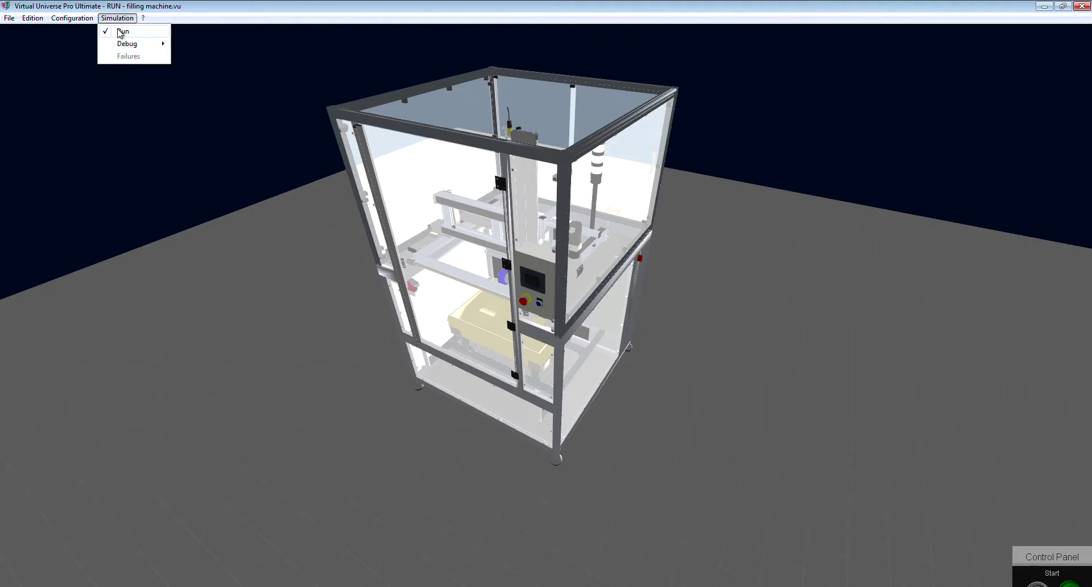
left_click(122, 31)
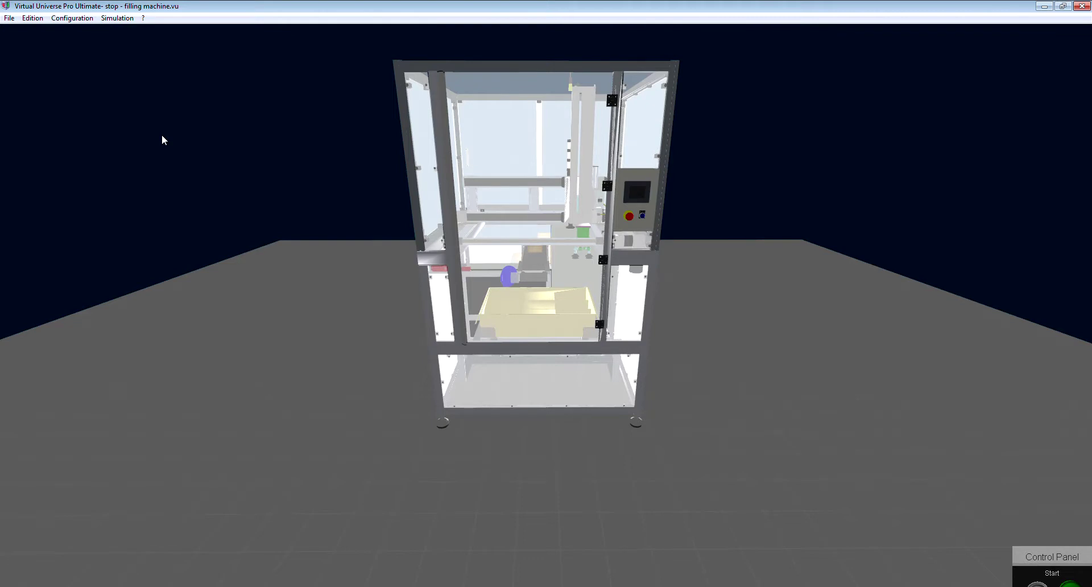
left_click_drag(228, 204, 220, 207)
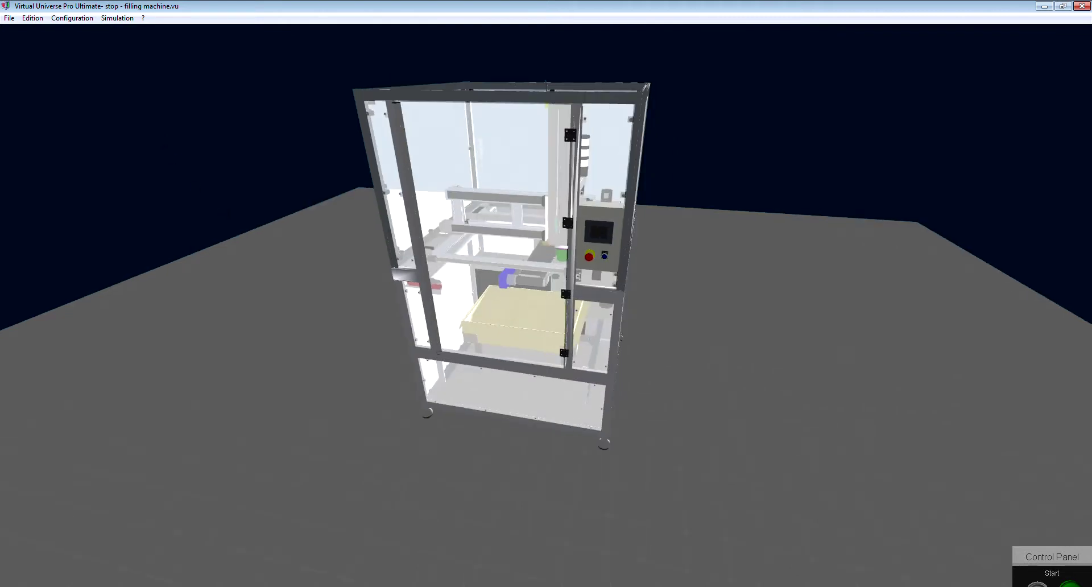
Generate the Unity export of the filling machine project
left_click(9, 19)
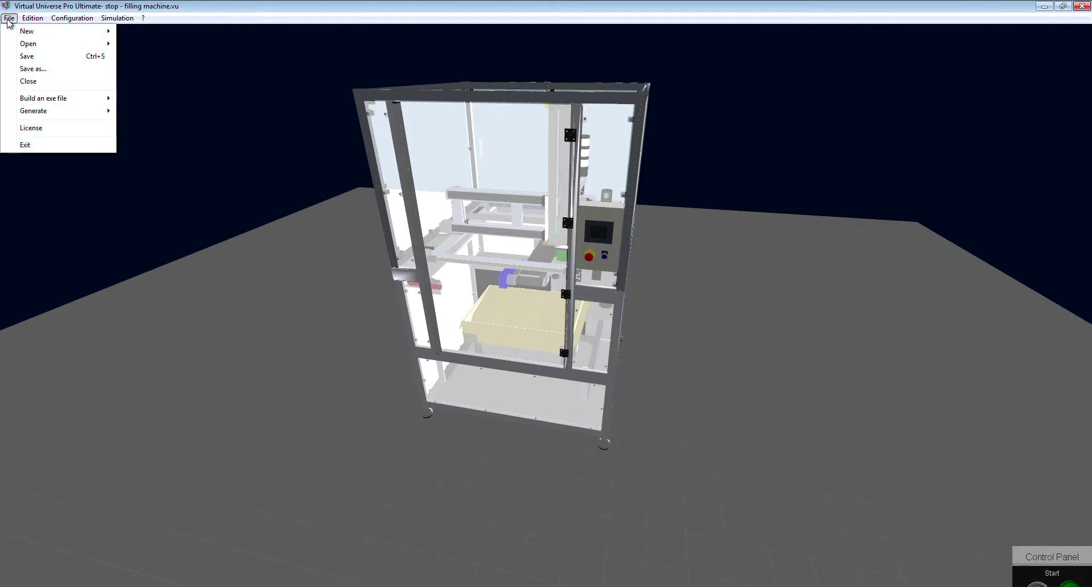
mouse_move(54, 112)
left_click(169, 136)
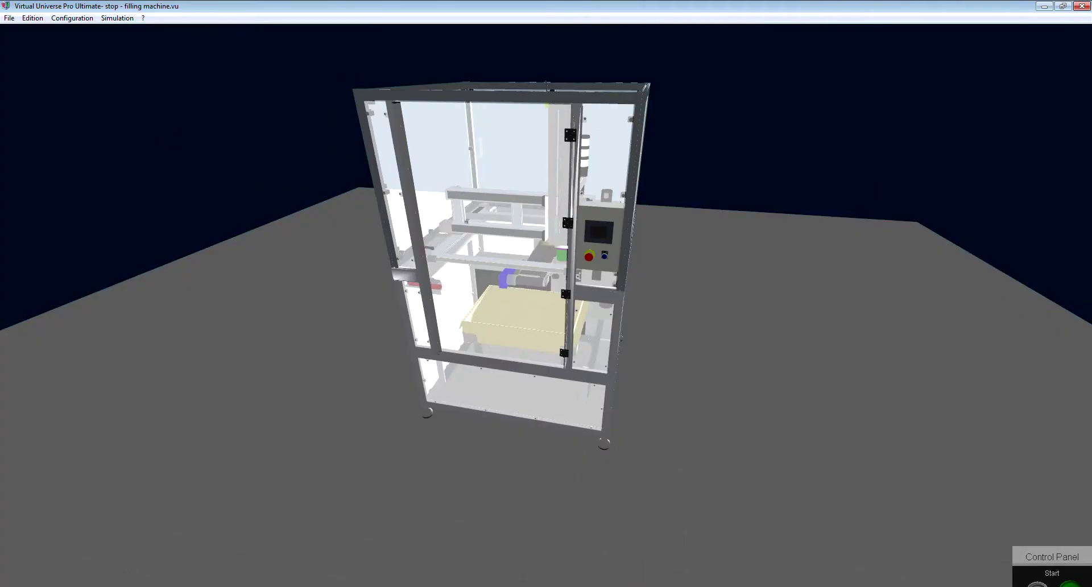
Switch to Unity, play the tcp scene and inspect the filling machine in the Scene view
key("alt+Tab")
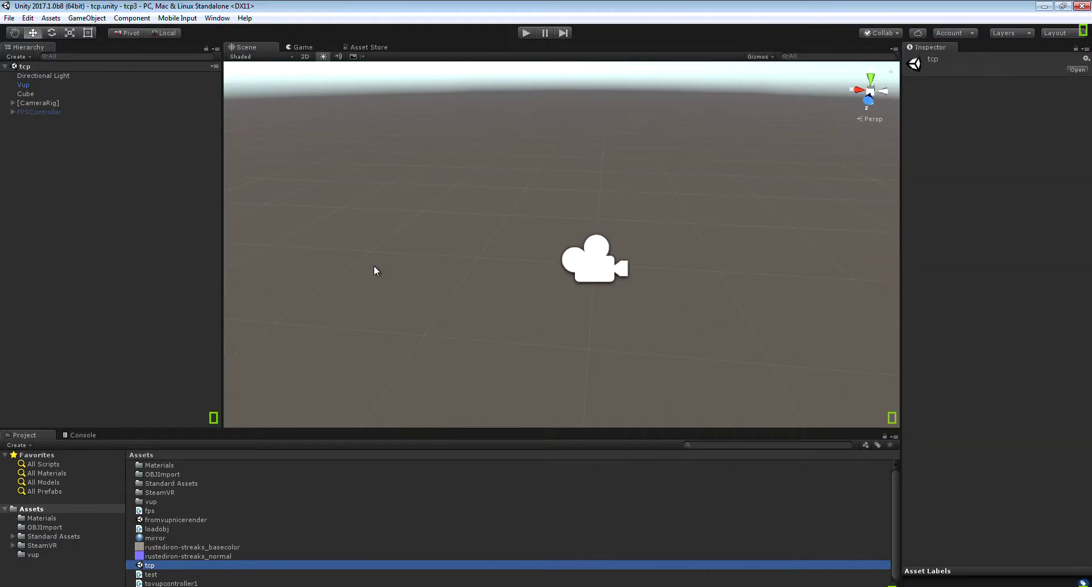
left_click(524, 36)
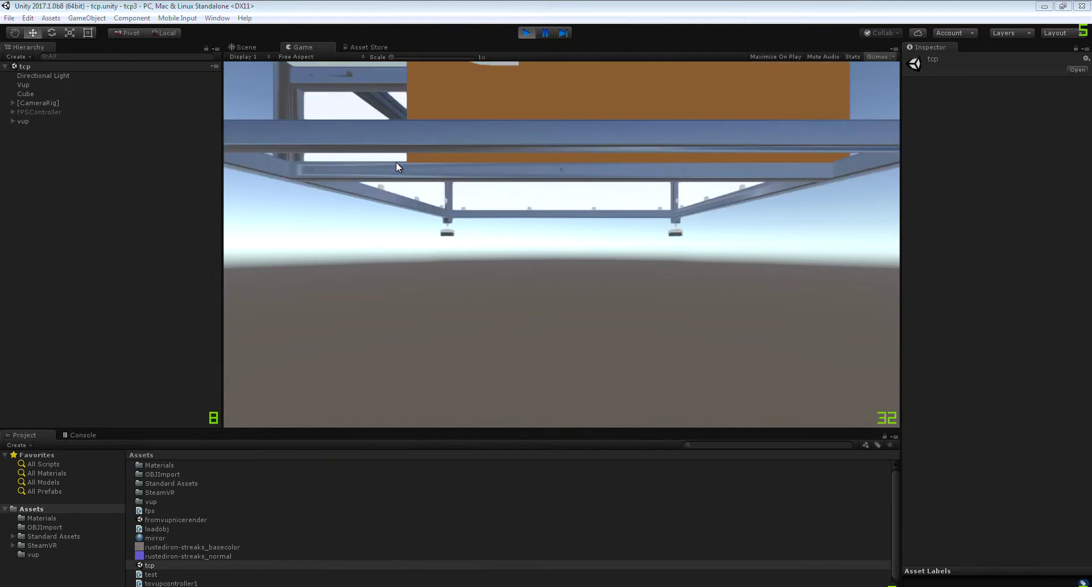
left_click(248, 43)
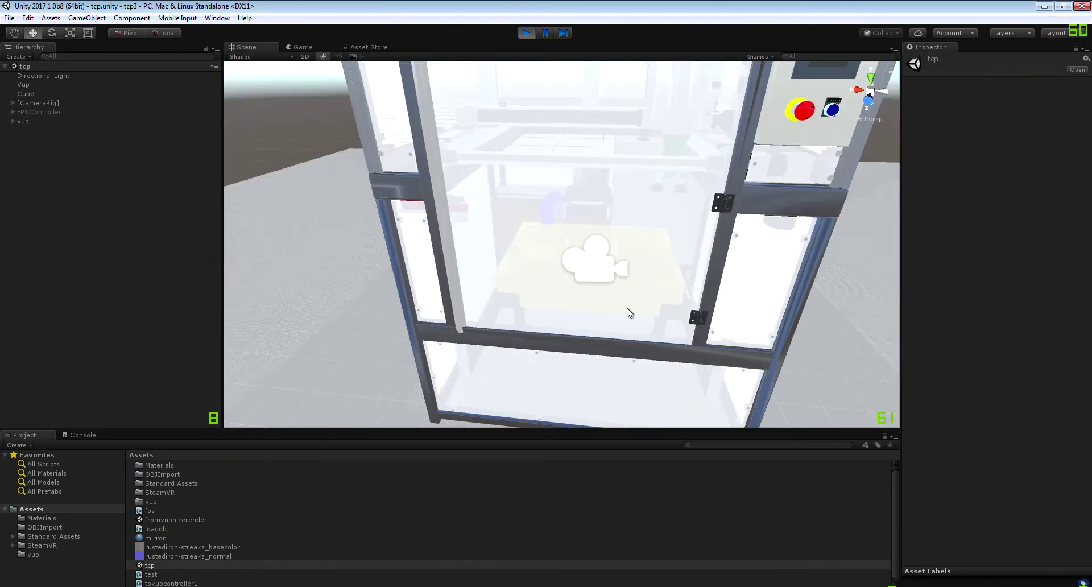
scroll(628, 309, "up", 5)
scroll(627, 309, "down", 10)
right_click(616, 328)
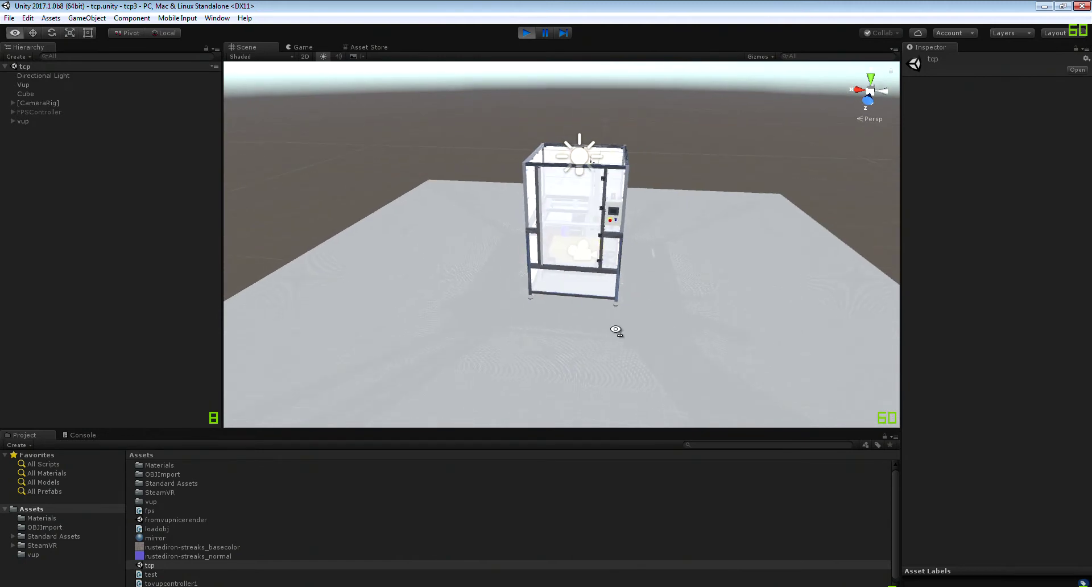
left_click_drag(616, 331, 594, 323)
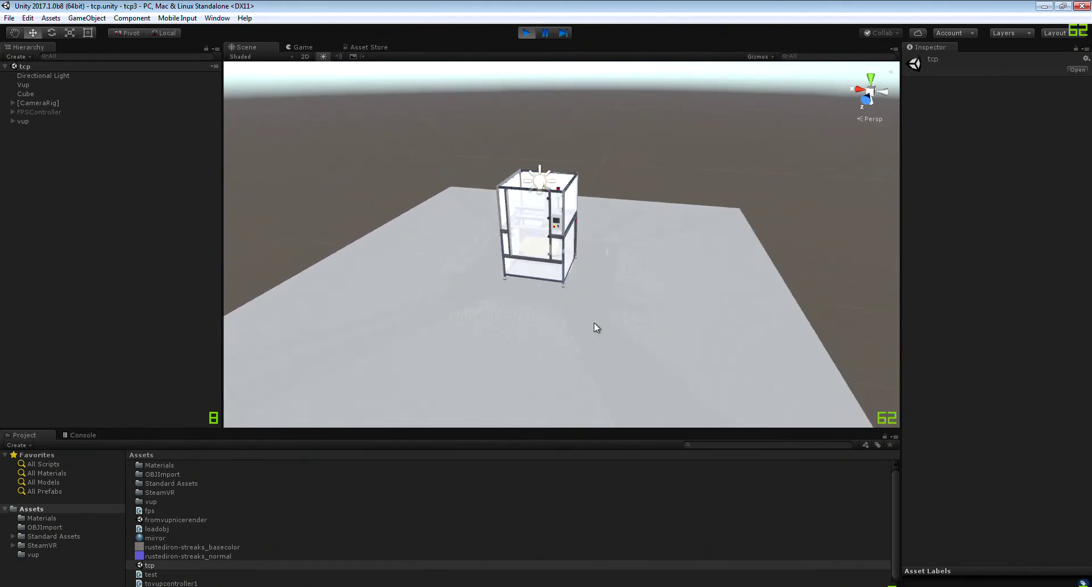
scroll(594, 322, "up", 8)
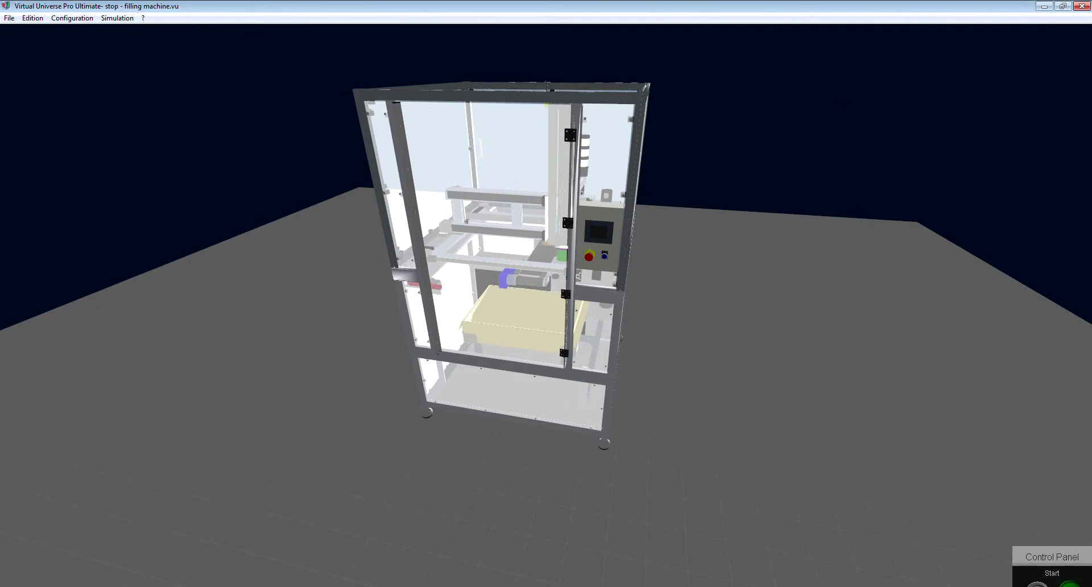
Switch to Virtual Universe Pro, restore its window and shrink it so the Unity scene stays visible
left_click(1062, 7)
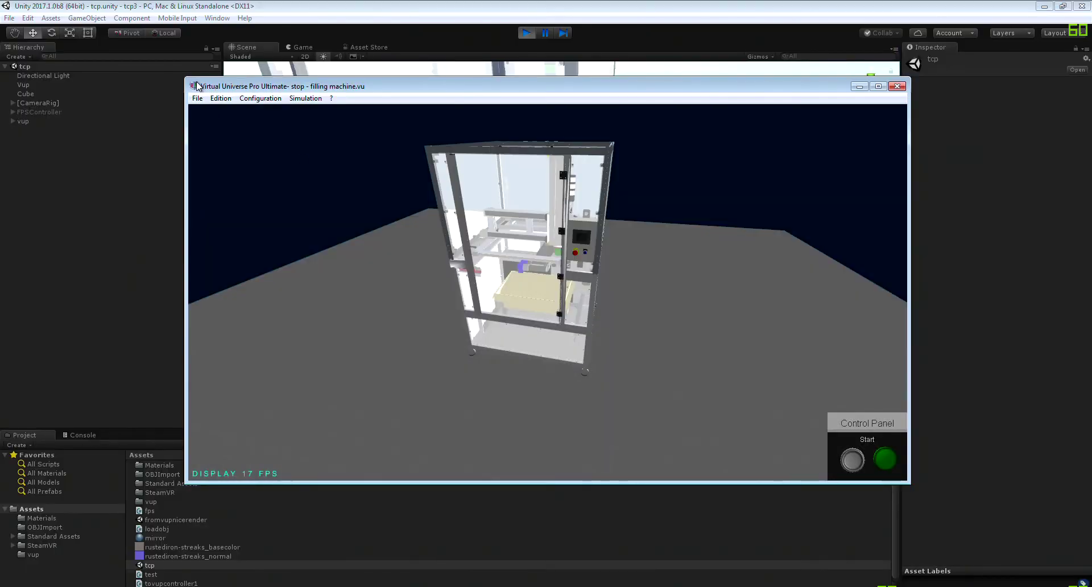
left_click_drag(187, 78, 701, 232)
left_click_drag(793, 241, 953, 350)
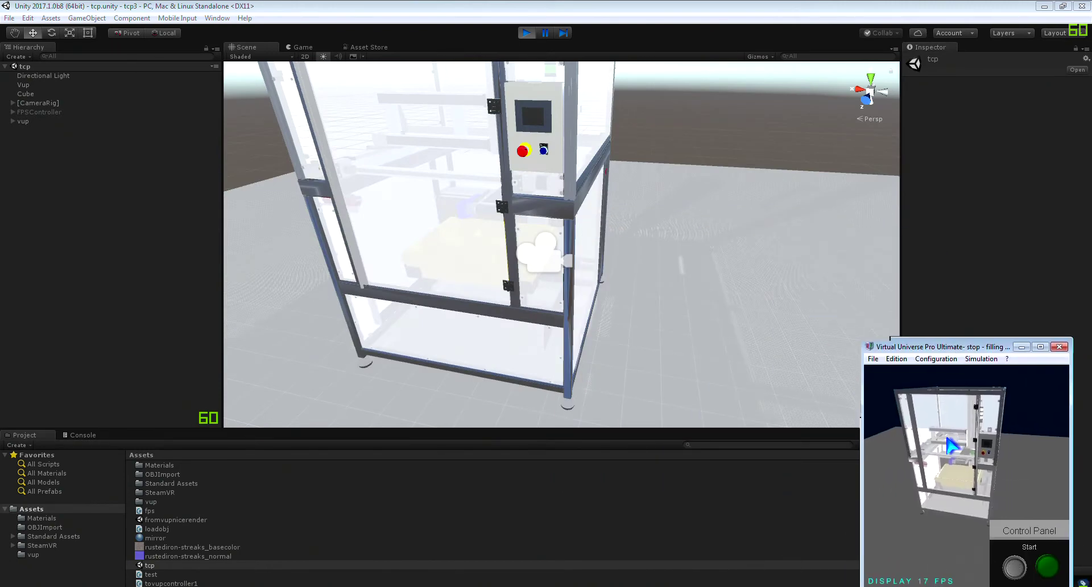
Run the filling machine simulation in Virtual Universe Pro and view the top of the machine in Unity
left_click(981, 358)
left_click(987, 372)
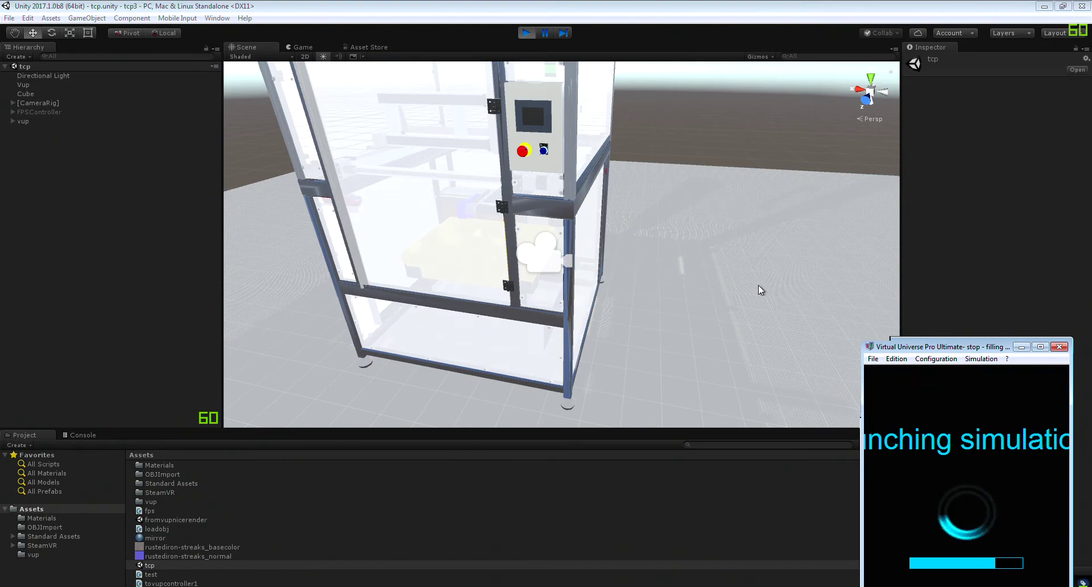
left_click(694, 277)
left_click_drag(694, 277, 694, 316)
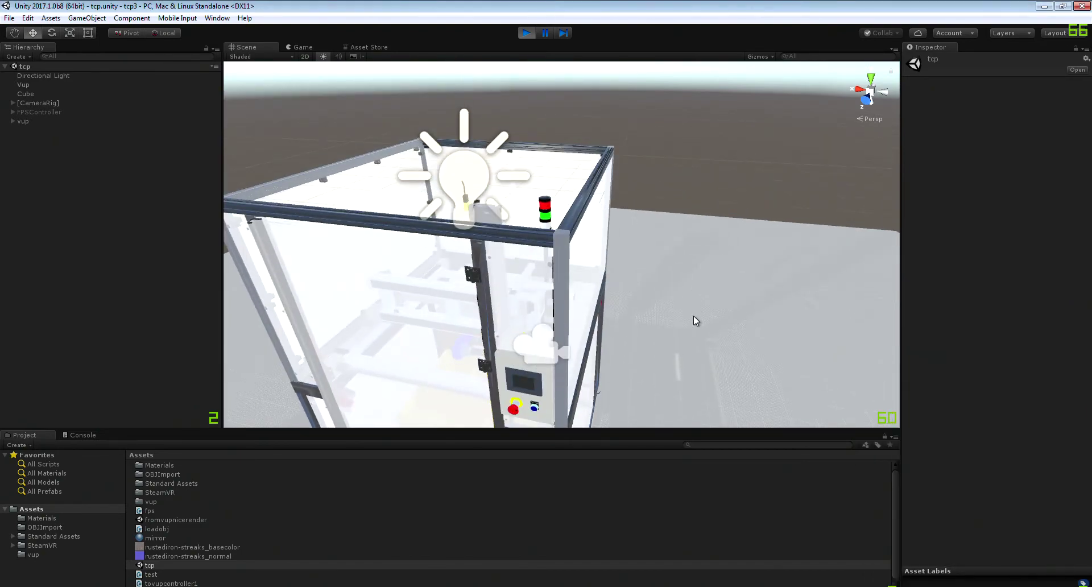
Restore the Unity window and resize it to sit beside the Virtual Universe Pro window
left_click(1066, 7)
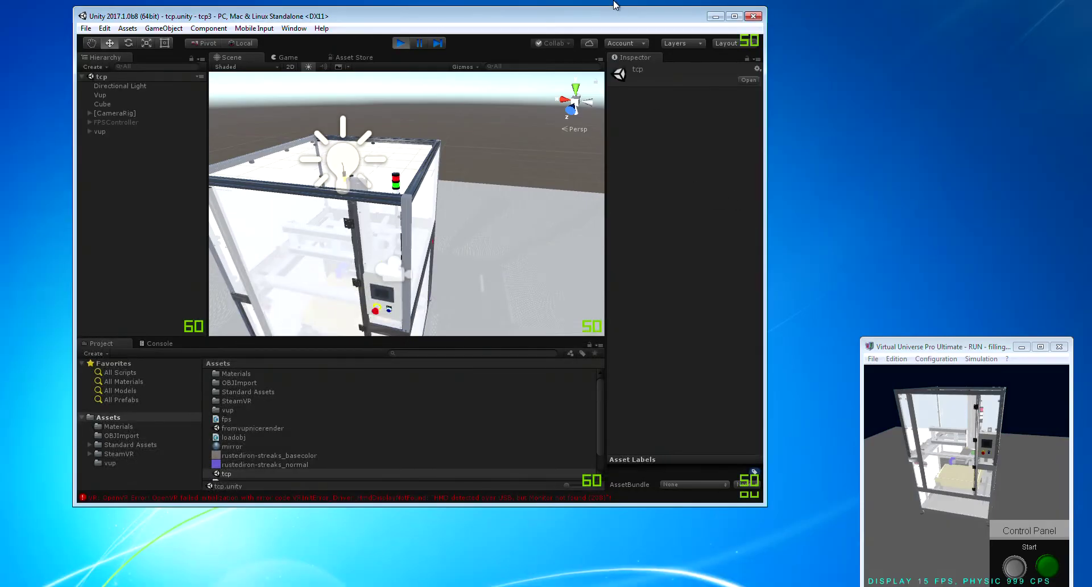
left_click_drag(612, 16, 542, 15)
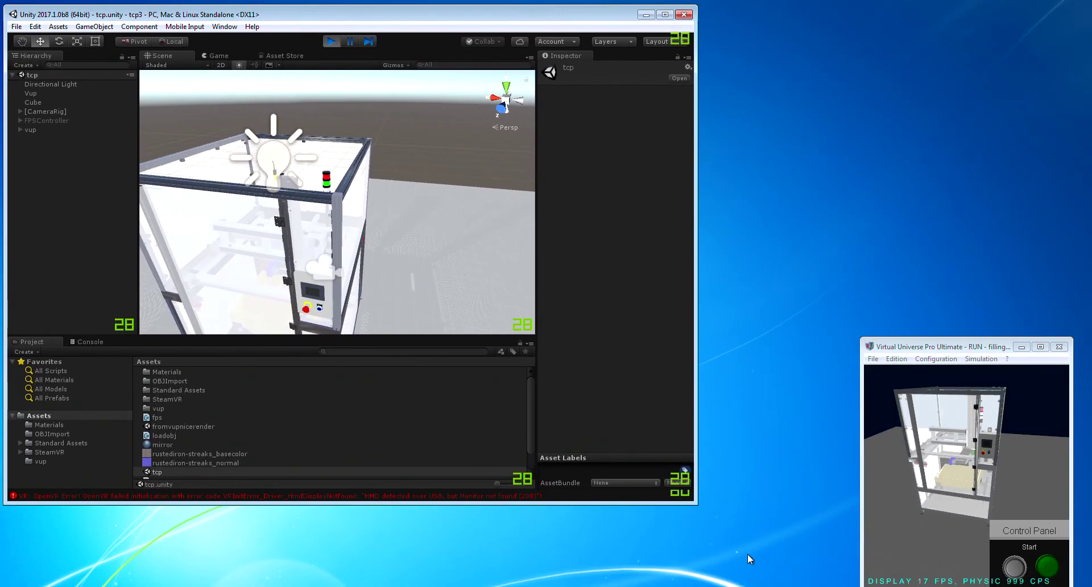
left_click_drag(696, 504, 789, 586)
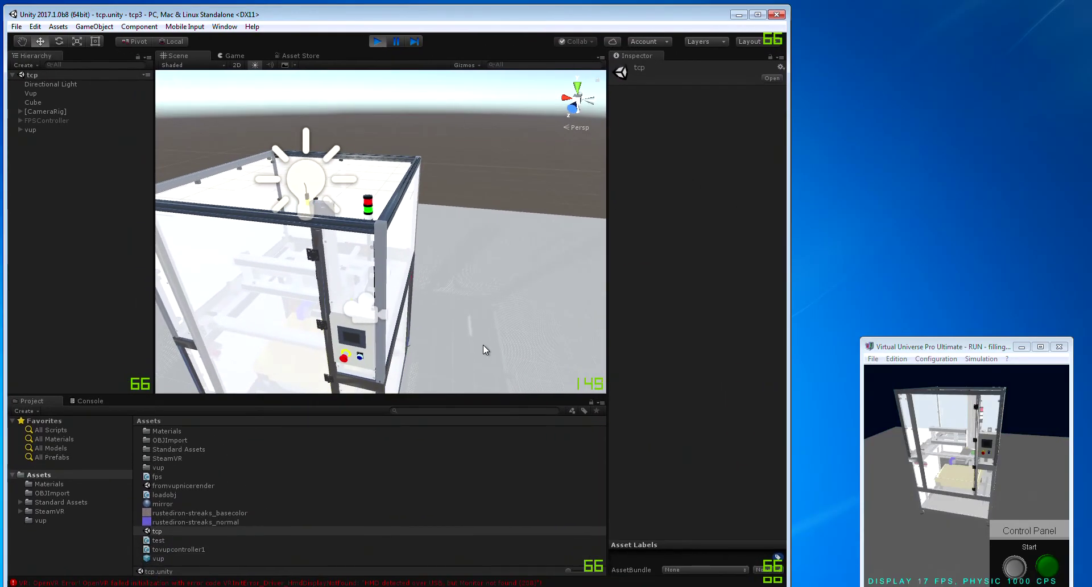
mouse_move(483, 345)
left_mouse_down()
mouse_move(480, 334)
mouse_move(487, 344)
left_mouse_up()
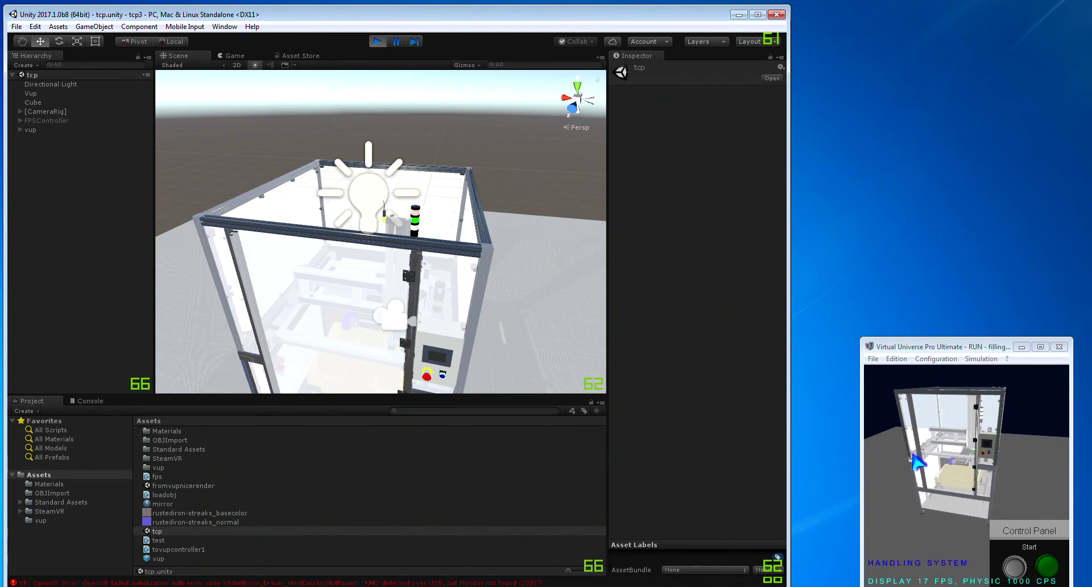
Activate Start on the simulated control panel and open the machine's main glass door, viewing its interior in Unity
left_click(1013, 569)
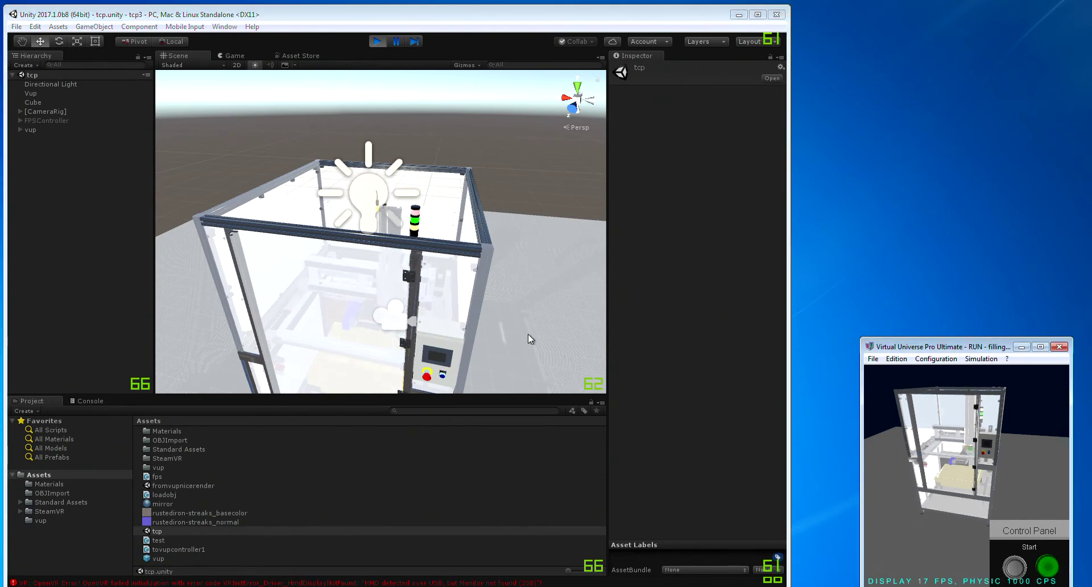
left_click(941, 449)
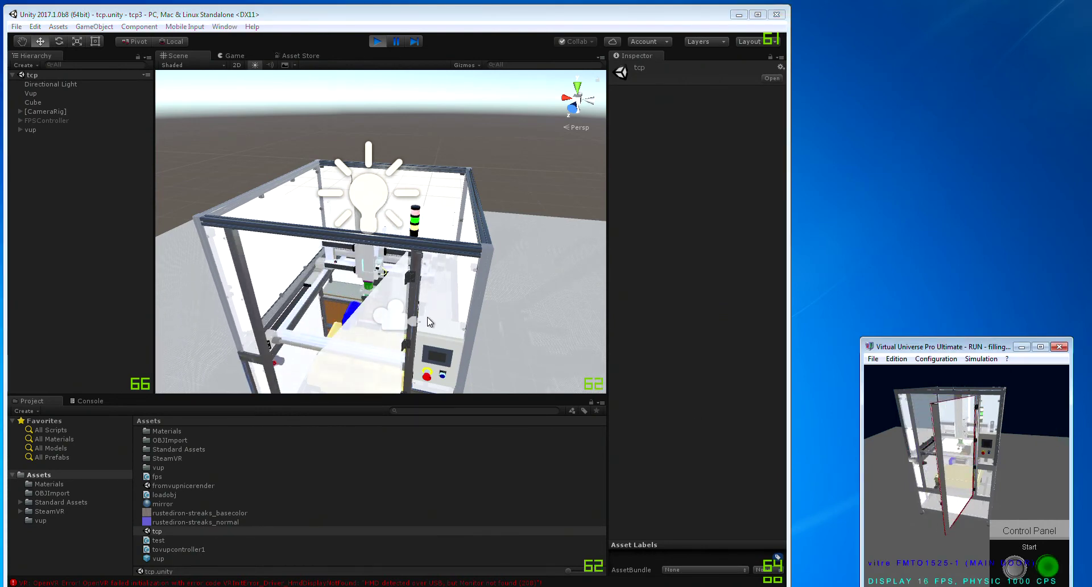
right_click(447, 327)
mouse_move(449, 325)
left_mouse_down()
mouse_move(476, 334)
mouse_move(456, 322)
left_mouse_up()
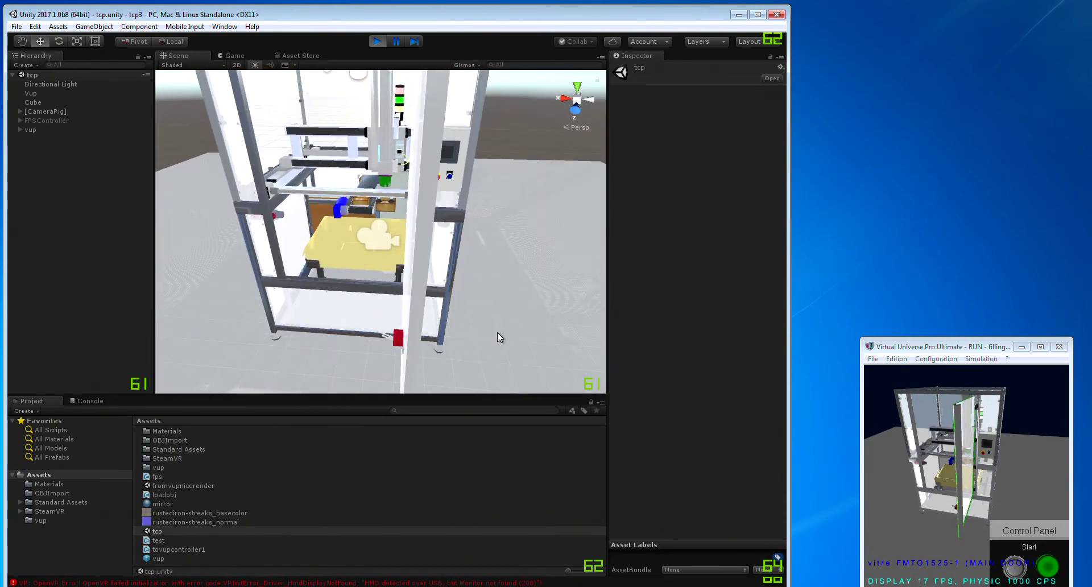